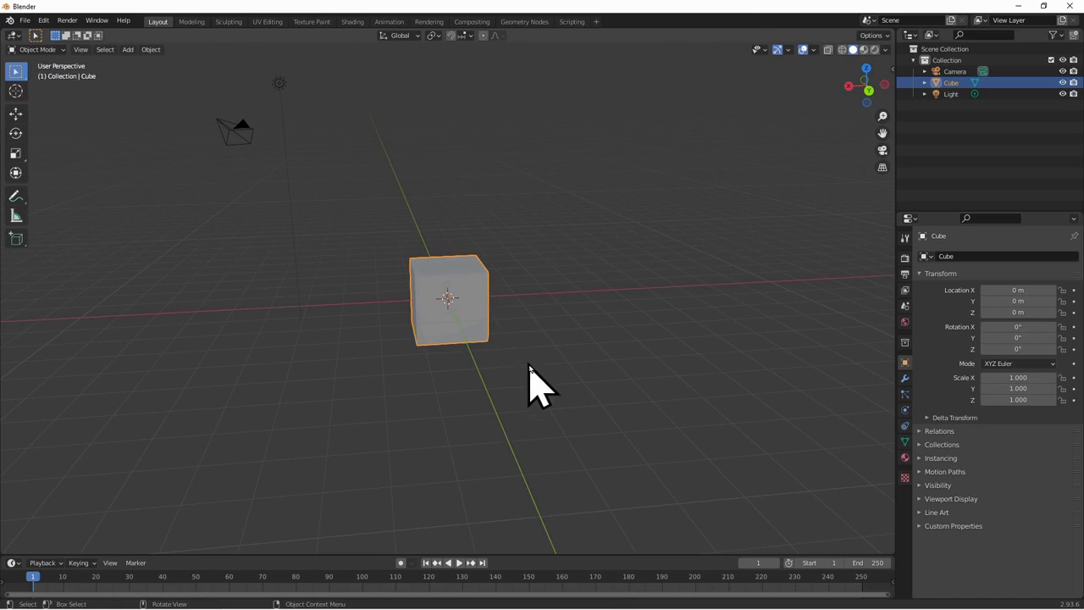
Examine the default cube up close and from farther away in the 3D viewport.
{"action": "scroll", "coordinate": [585, 416], "scroll_direction": "up", "scroll_amount": 3}
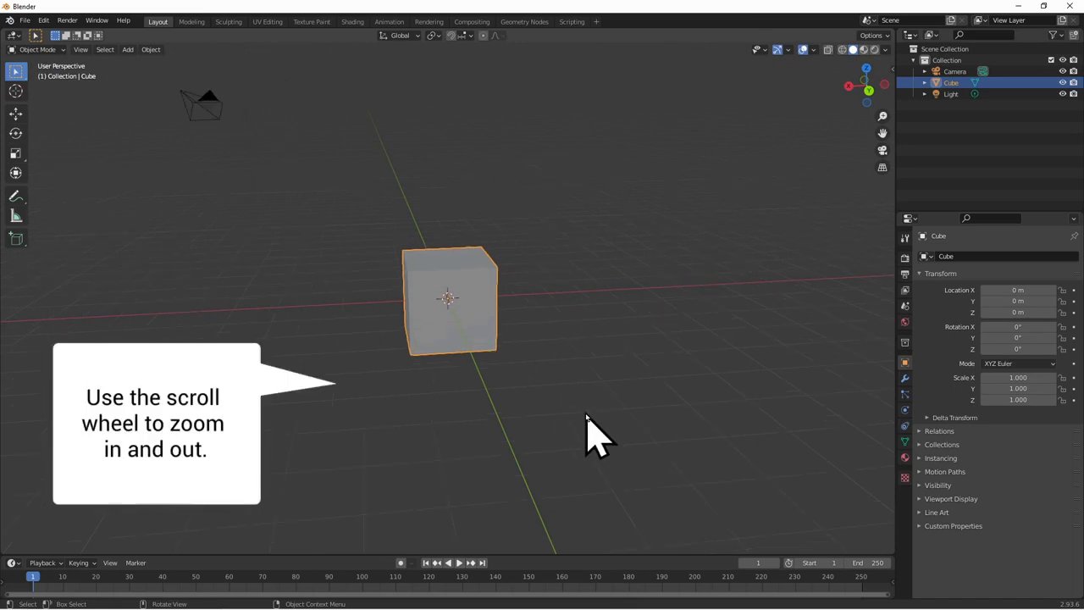
{"action": "scroll", "coordinate": [586, 416], "scroll_direction": "up", "scroll_amount": 6}
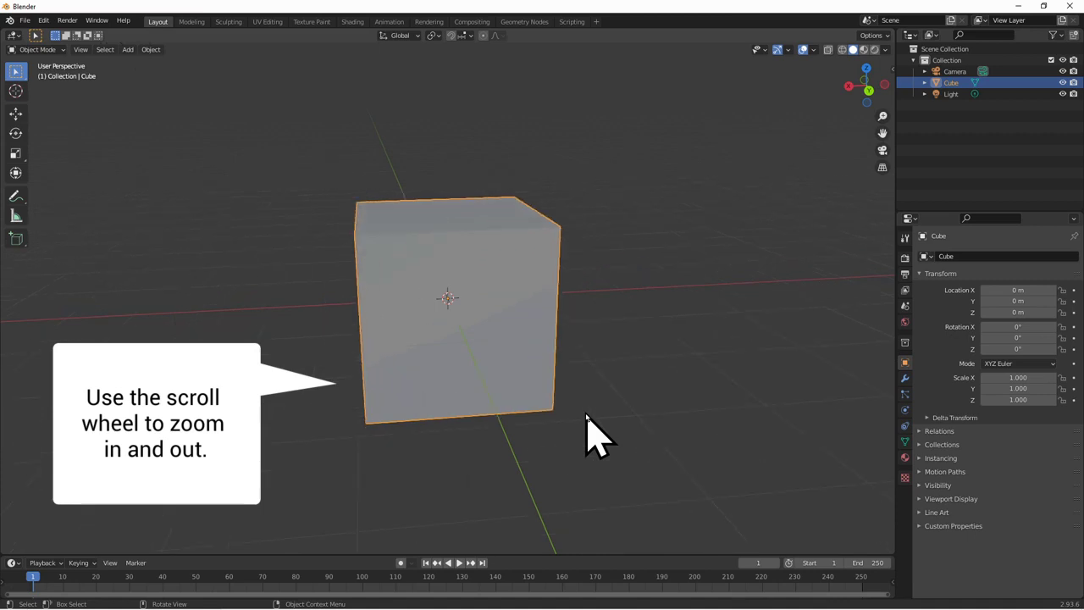
{"action": "scroll", "coordinate": [586, 416], "scroll_direction": "down", "scroll_amount": 8}
{"action": "scroll", "coordinate": [586, 416], "scroll_direction": "up", "scroll_amount": 4}
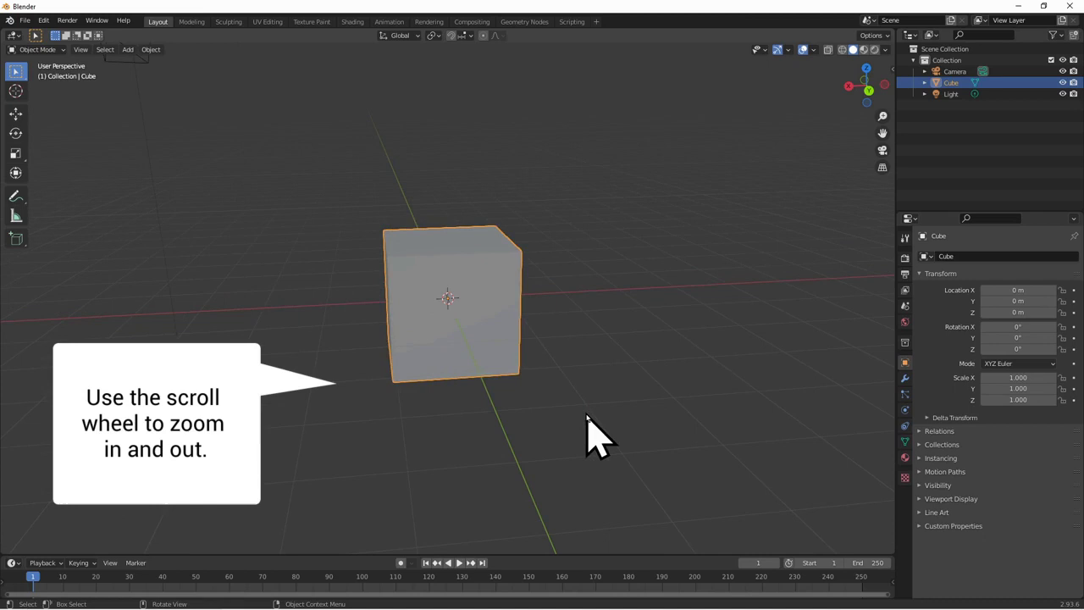
{"action": "scroll", "coordinate": [586, 416], "scroll_direction": "down", "scroll_amount": 1}
{"action": "scroll", "coordinate": [587, 416], "scroll_direction": "down", "scroll_amount": 1}
{"action": "scroll", "coordinate": [587, 416], "scroll_direction": "up", "scroll_amount": 5}
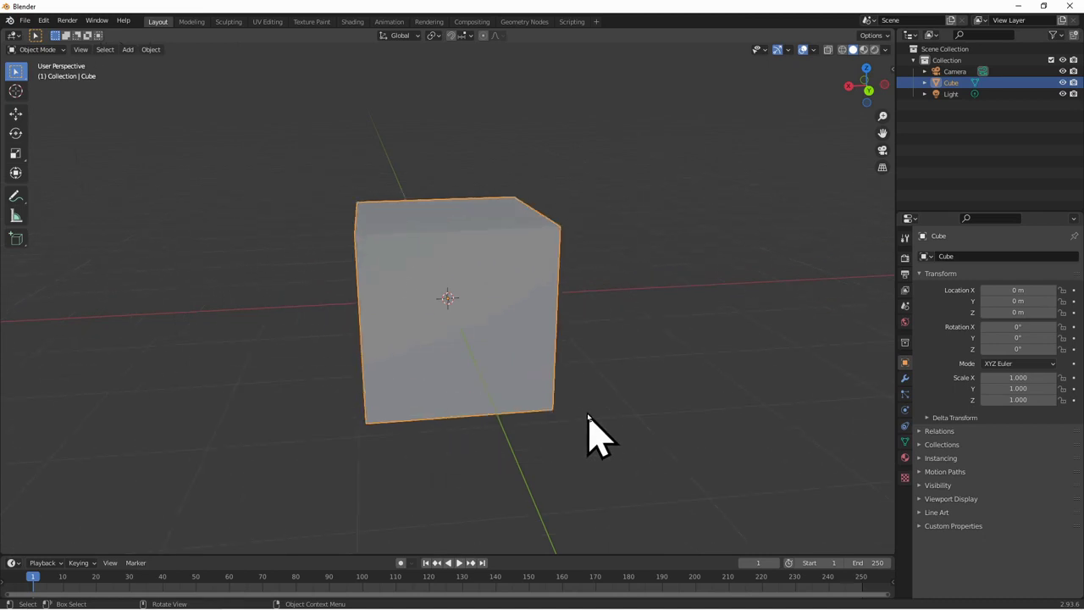
{"action": "scroll", "coordinate": [587, 416], "scroll_direction": "down", "scroll_amount": 3}
{"action": "scroll", "coordinate": [587, 416], "scroll_direction": "down", "scroll_amount": 4}
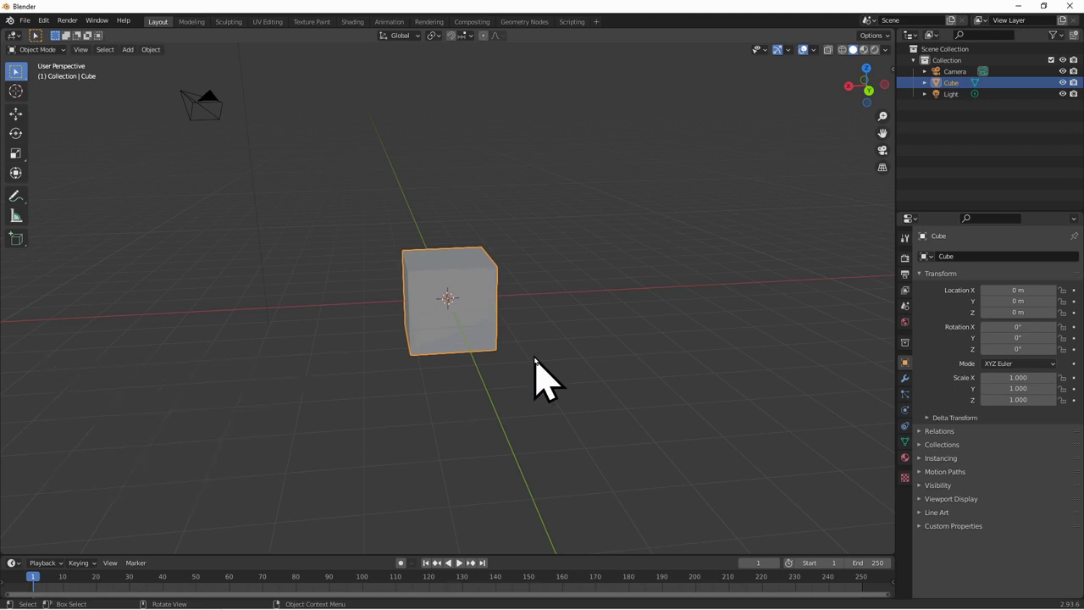
Practise deselecting and reselecting the default cube three times, ending with it selected.
{"action": "left_click", "coordinate": [590, 326]}
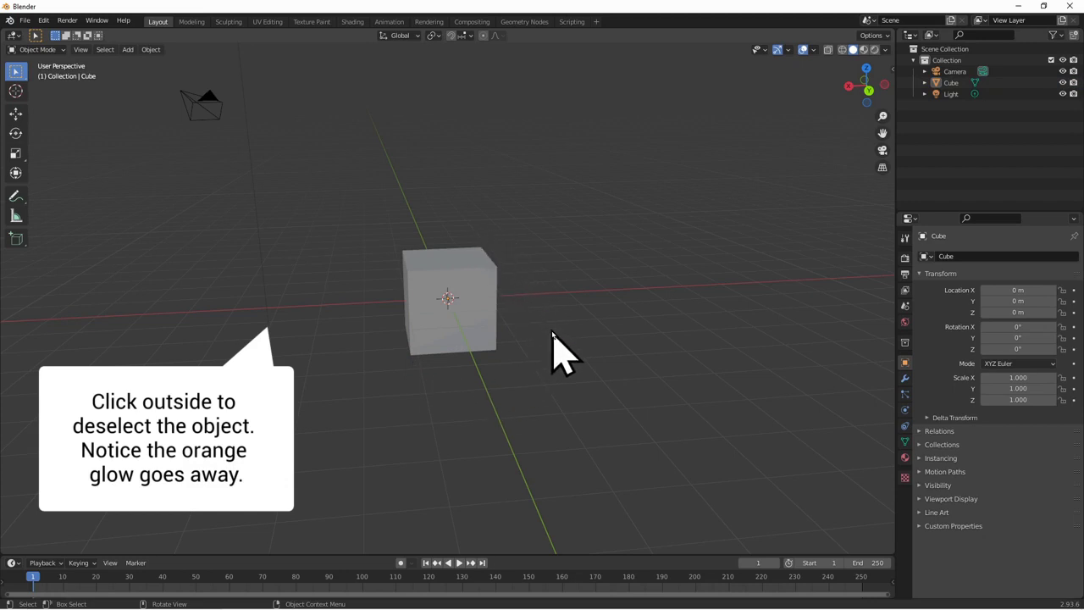
{"action": "left_click", "coordinate": [475, 321]}
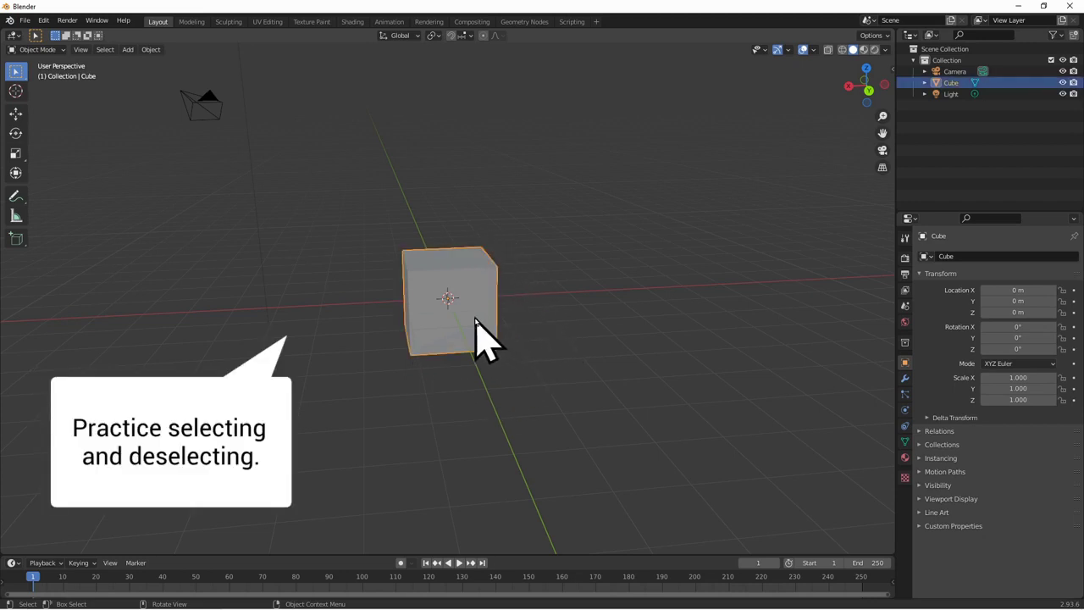
{"action": "left_click", "coordinate": [544, 323]}
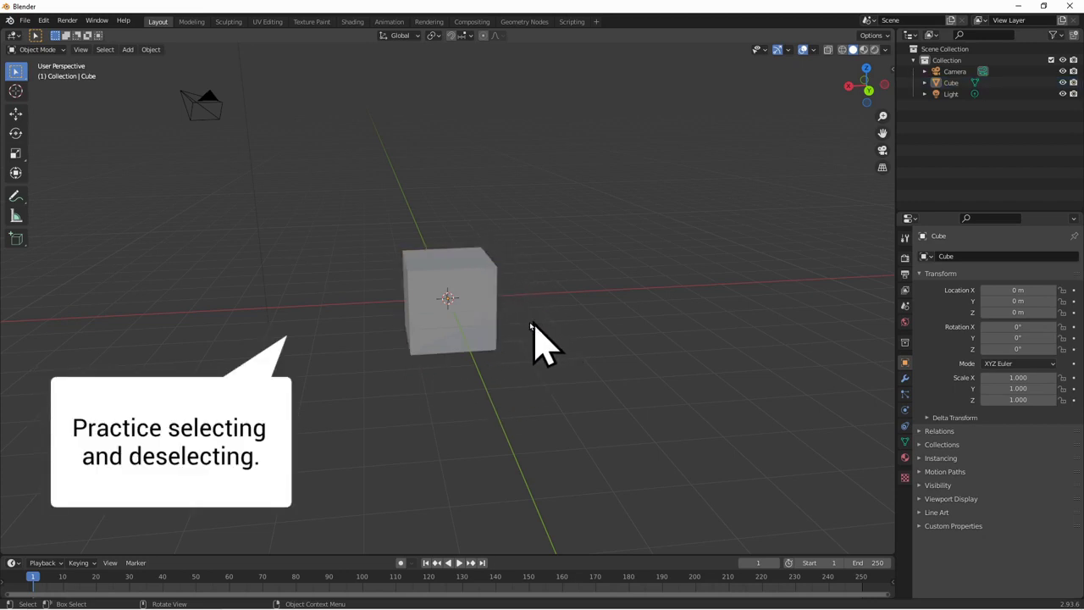
{"action": "left_click", "coordinate": [481, 322]}
{"action": "left_click", "coordinate": [540, 322]}
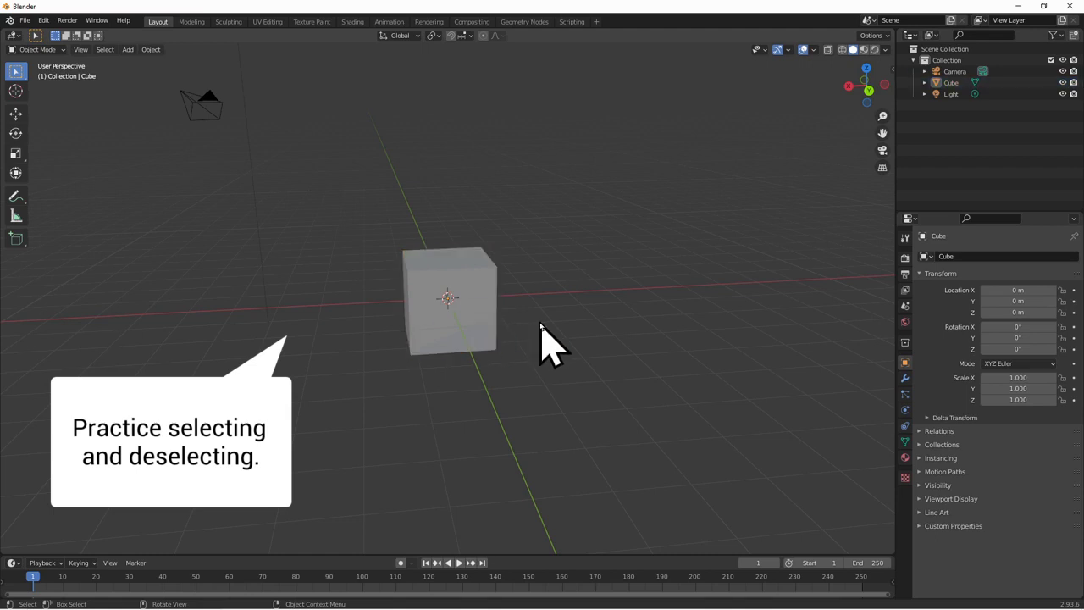
{"action": "left_click", "coordinate": [479, 323]}
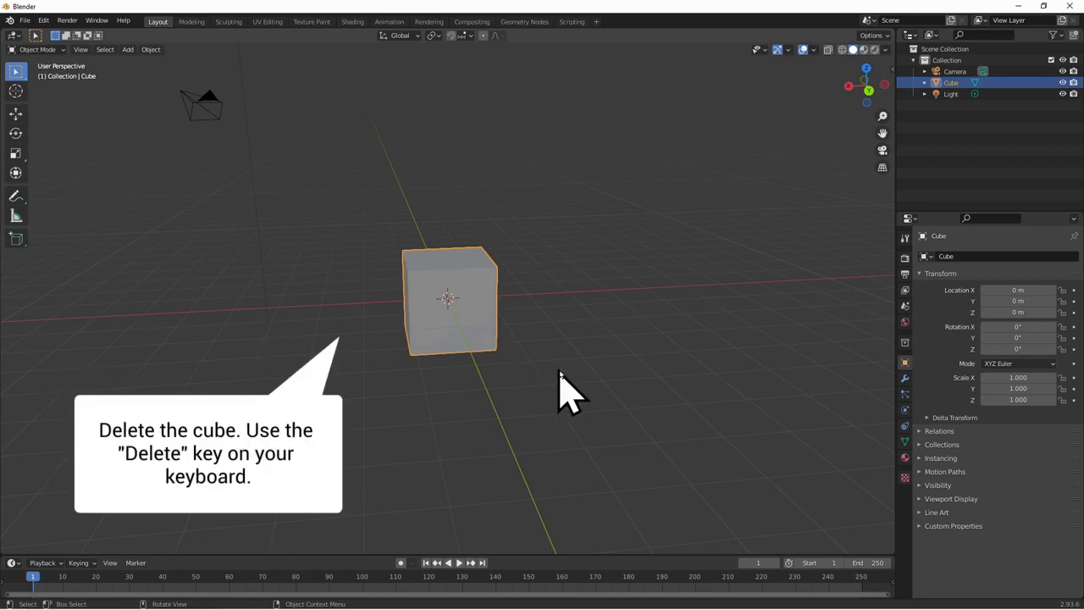
Delete the default cube and undo the deletion, twice in a row.
{"action": "key", "text": "Delete"}
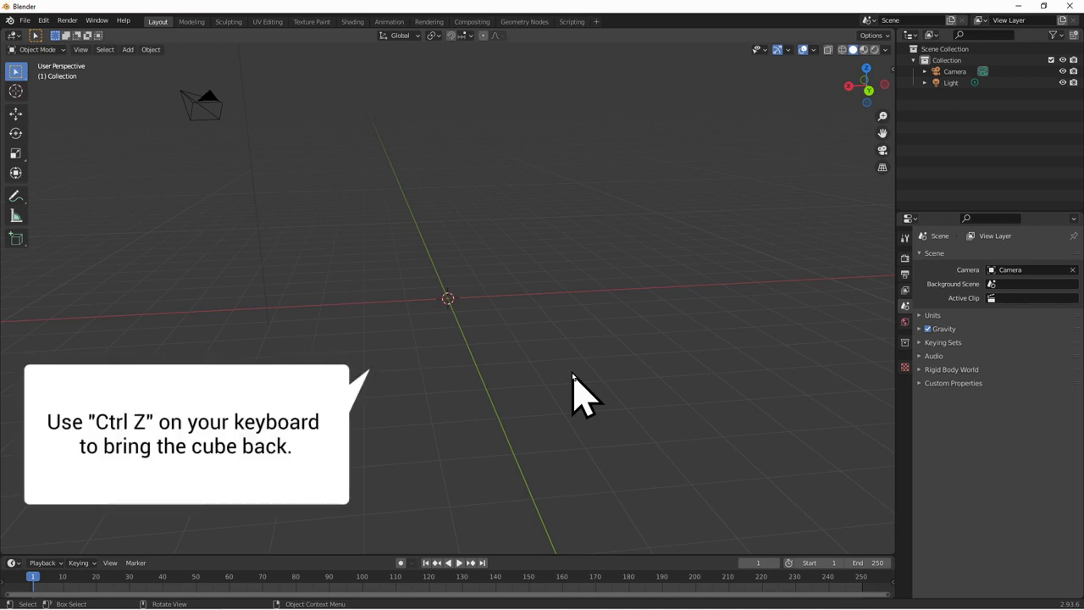
{"action": "key", "text": "ctrl+z"}
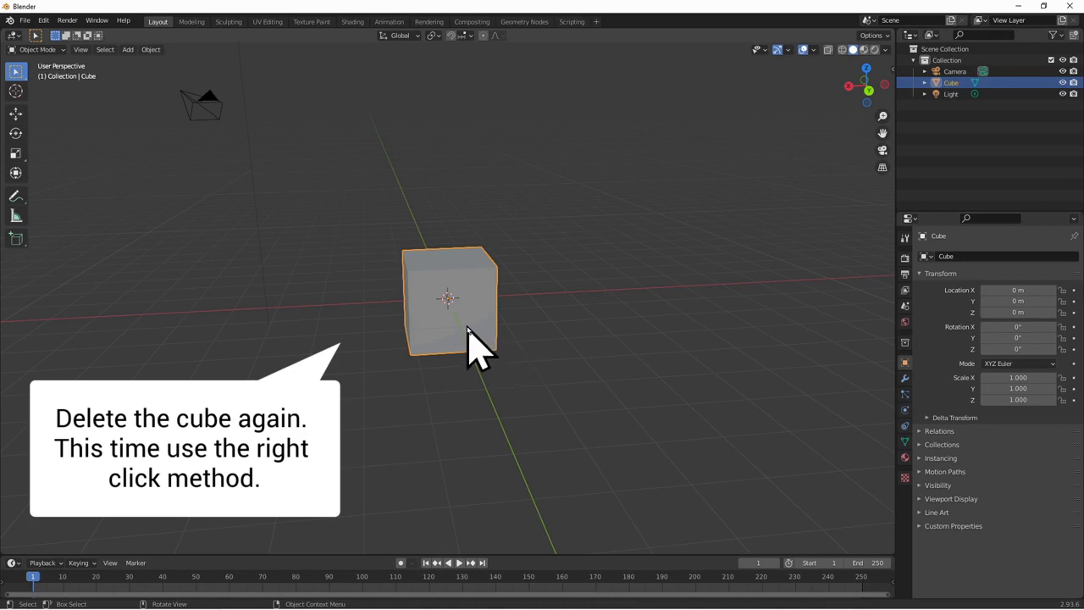
{"action": "right_click", "coordinate": [422, 268]}
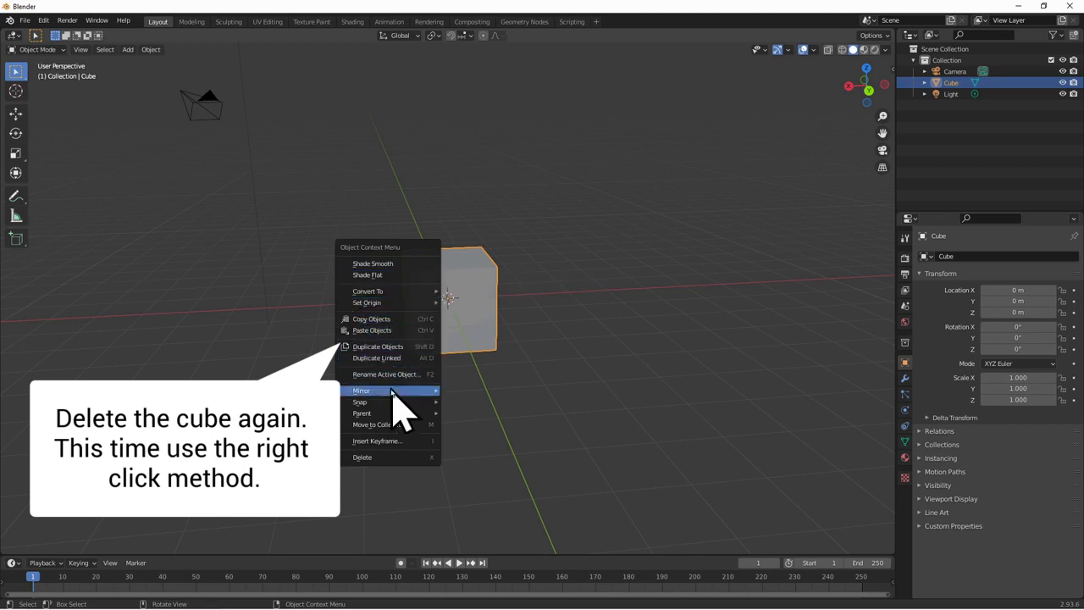
{"action": "left_click", "coordinate": [392, 458]}
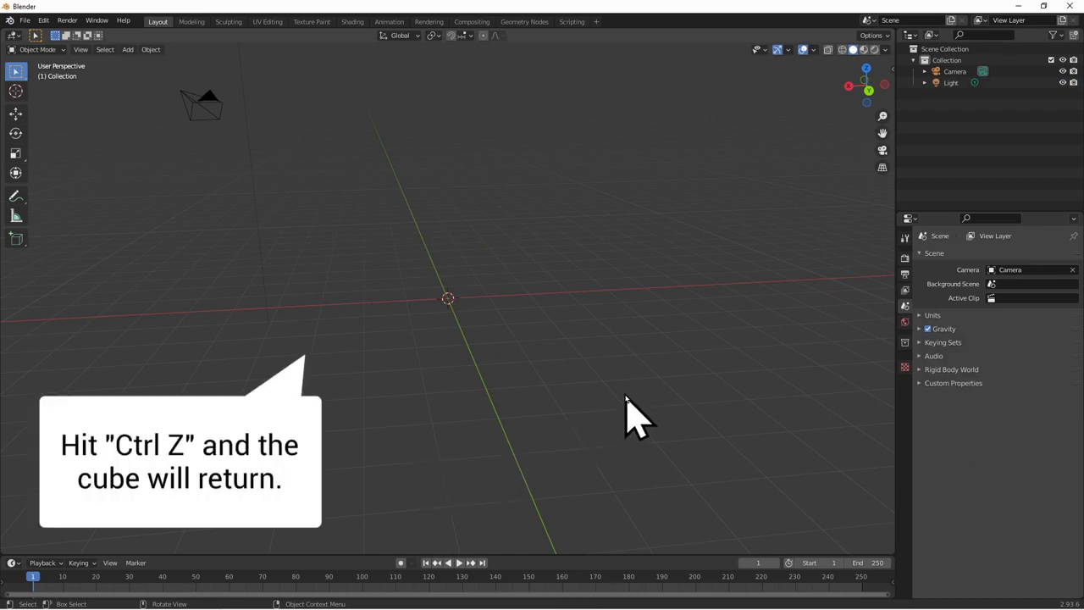
{"action": "key", "text": "ctrl+z"}
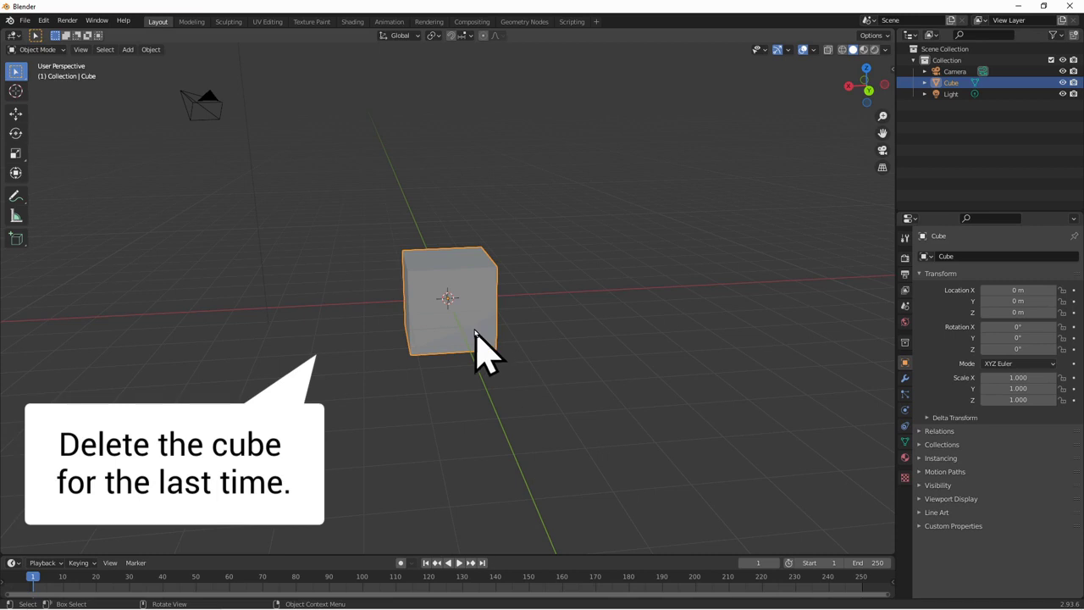
Delete the default cube from the scene.
{"action": "key", "text": "Delete"}
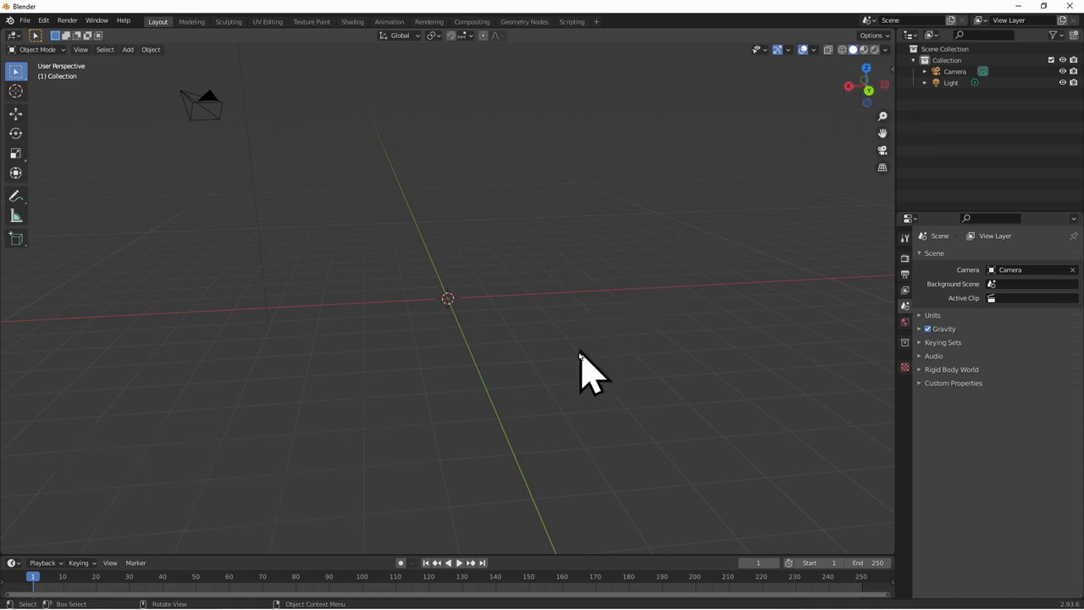
Add Triceratops.jpg from the Desktop folder as a background image aligned to the view.
{"action": "middle_click_drag", "start_coordinate": [627, 354], "coordinate": [585, 351]}
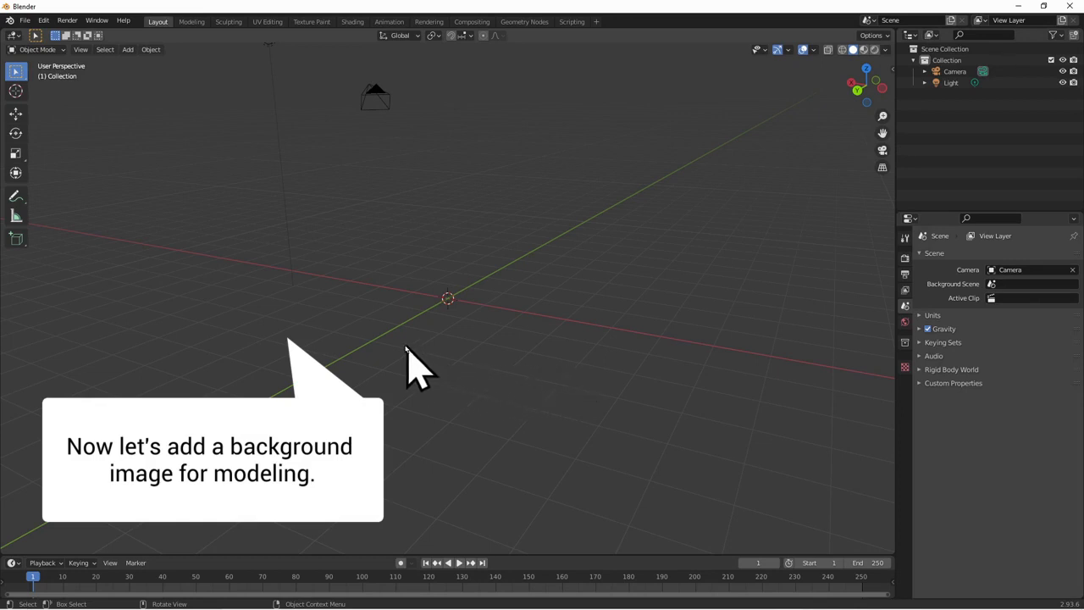
{"action": "left_click", "coordinate": [128, 50]}
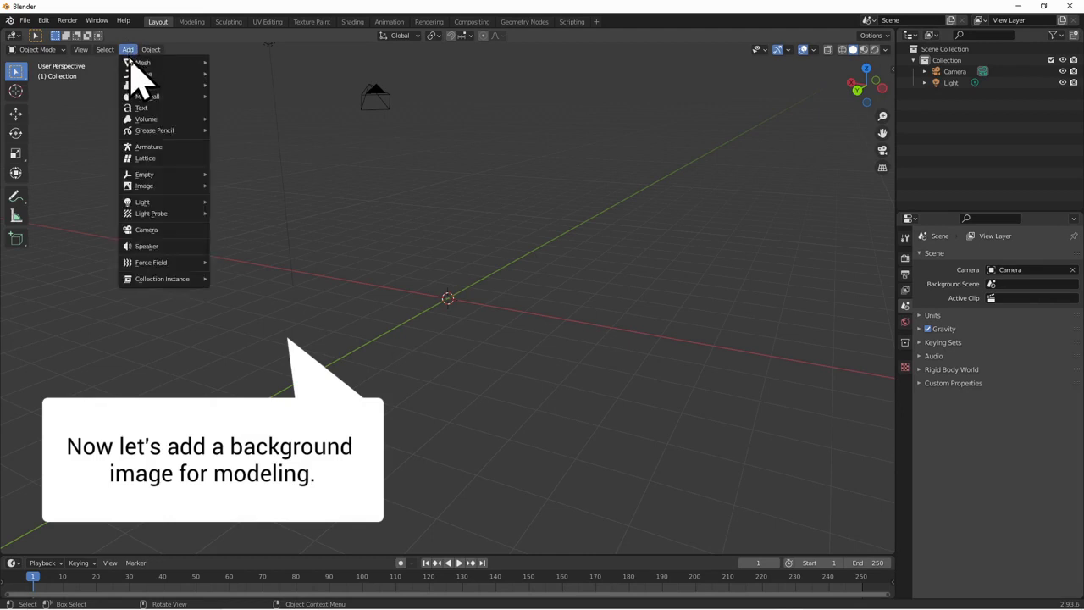
{"action": "mouse_move", "coordinate": [158, 186]}
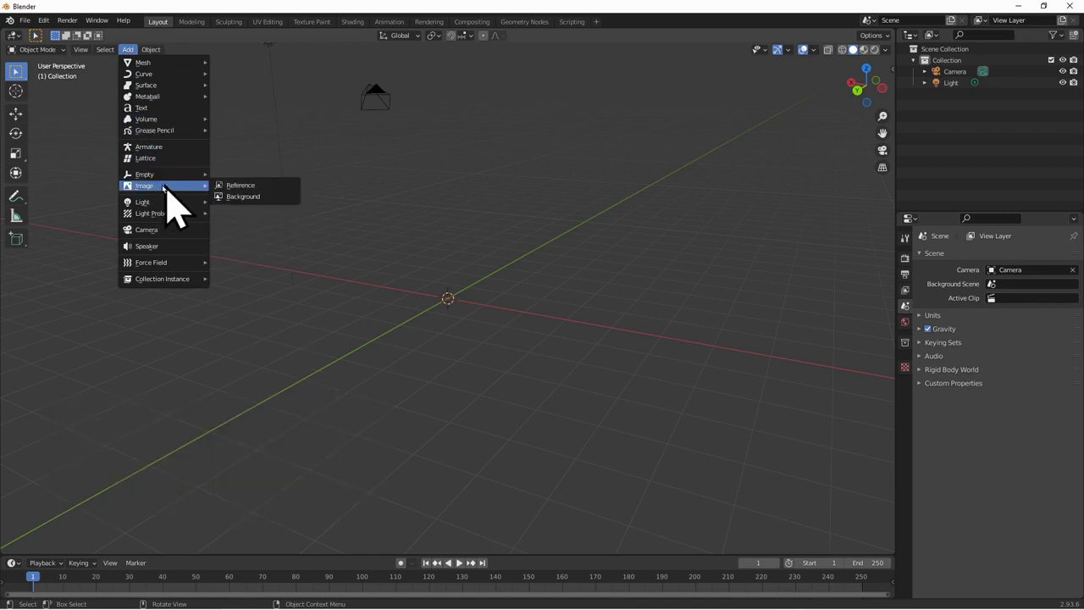
{"action": "left_click", "coordinate": [257, 197]}
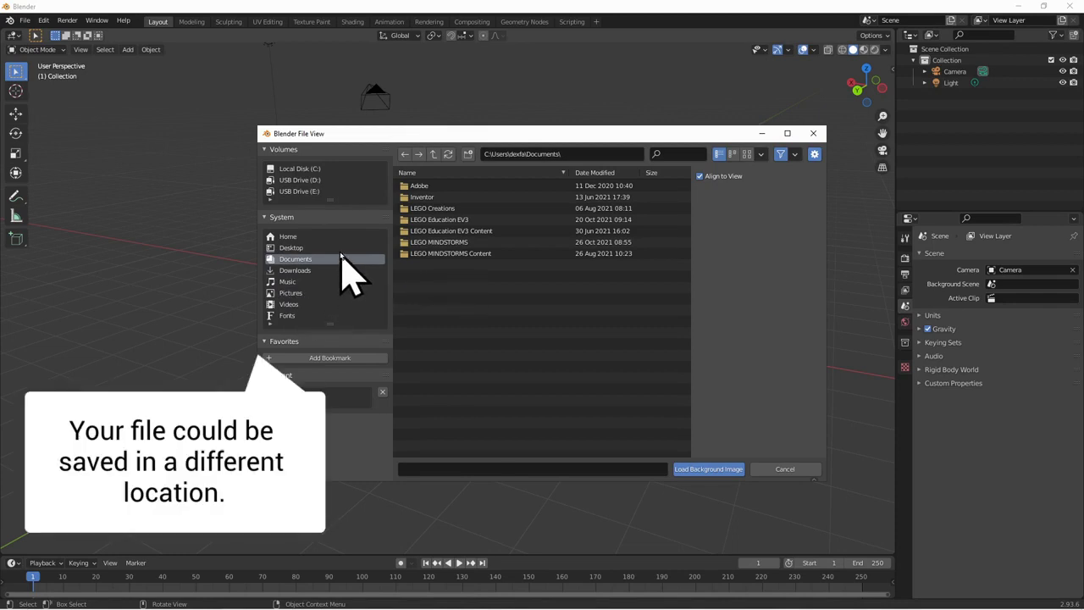
{"action": "left_click", "coordinate": [292, 248]}
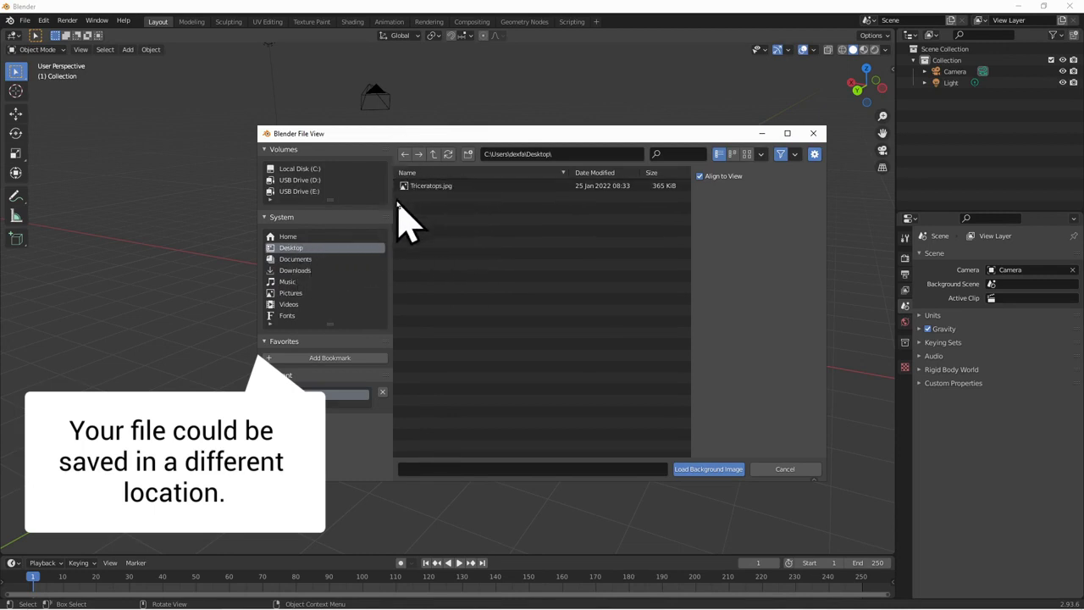
{"action": "left_click", "coordinate": [447, 188]}
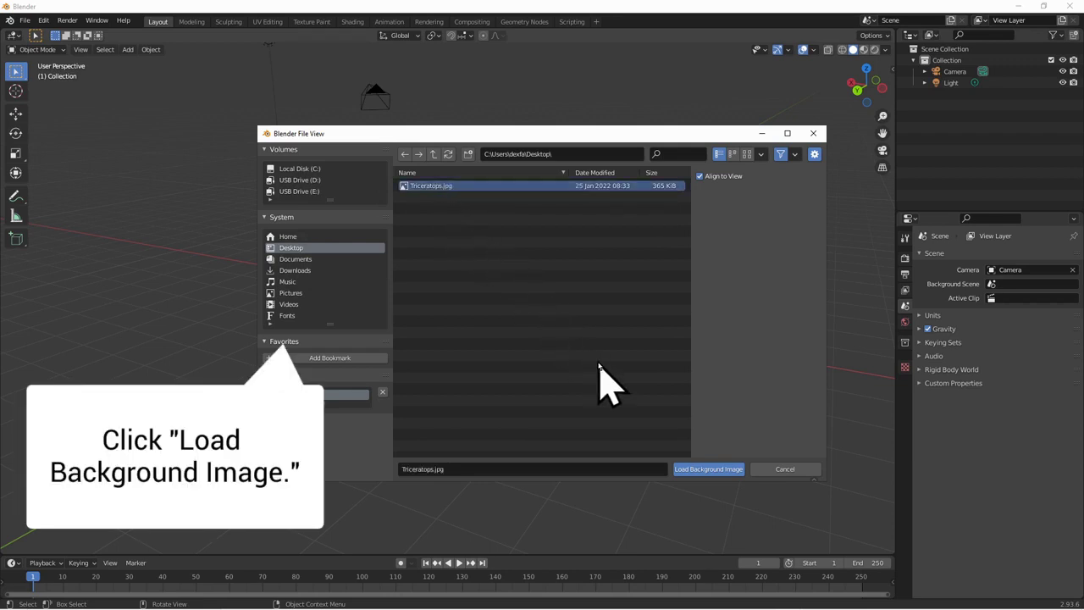
{"action": "left_click", "coordinate": [709, 469]}
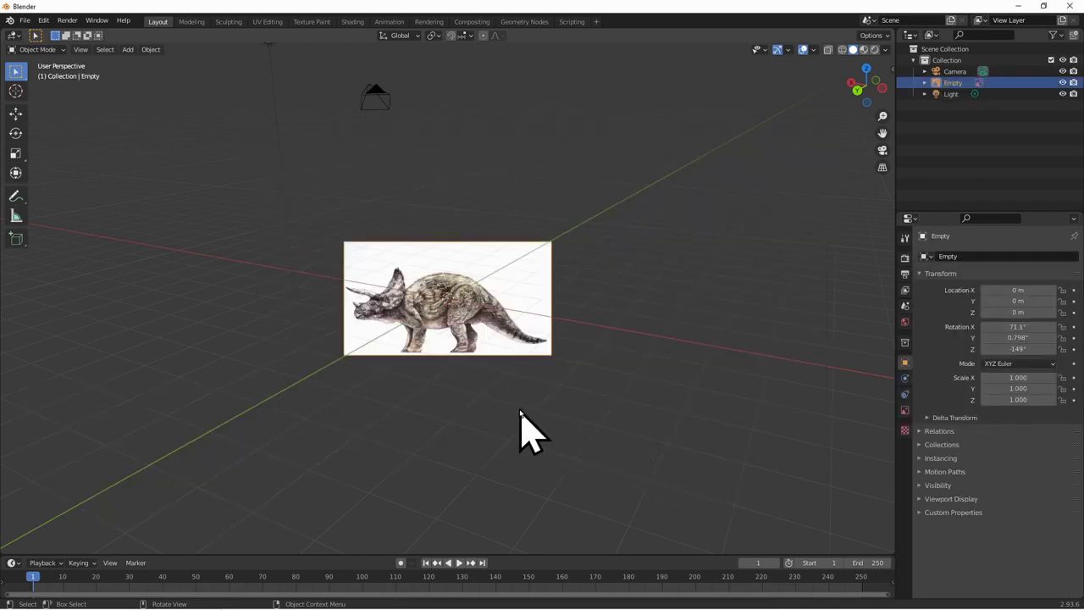
Delete the light source and the camera, keeping only the background image in the scene.
{"action": "middle_click_drag", "start_coordinate": [624, 387], "coordinate": [498, 383]}
{"action": "middle_click_drag", "start_coordinate": [487, 372], "coordinate": [521, 374]}
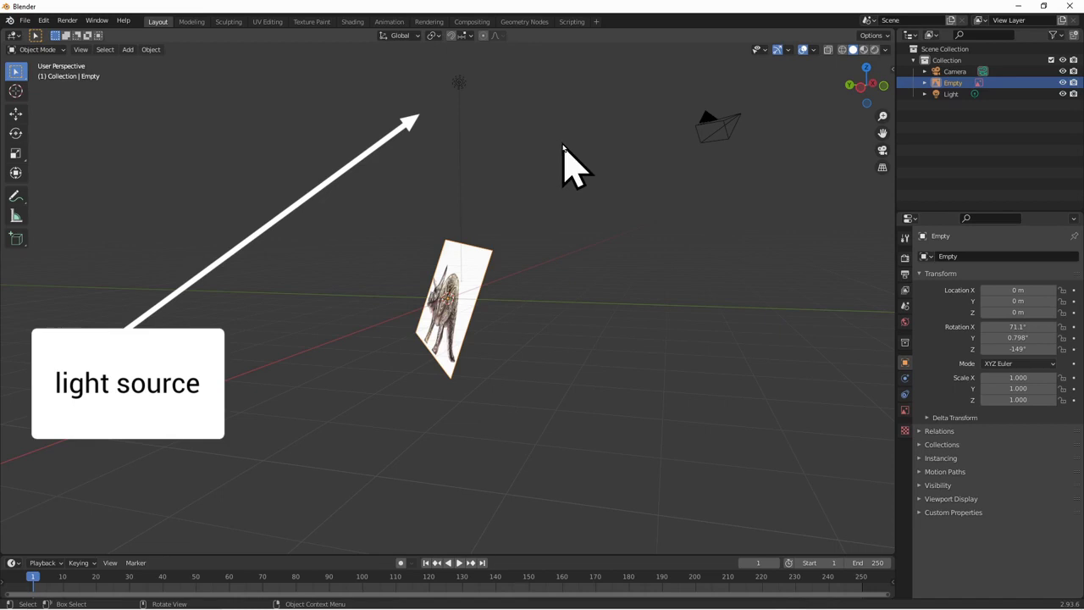
{"action": "left_click", "coordinate": [462, 88]}
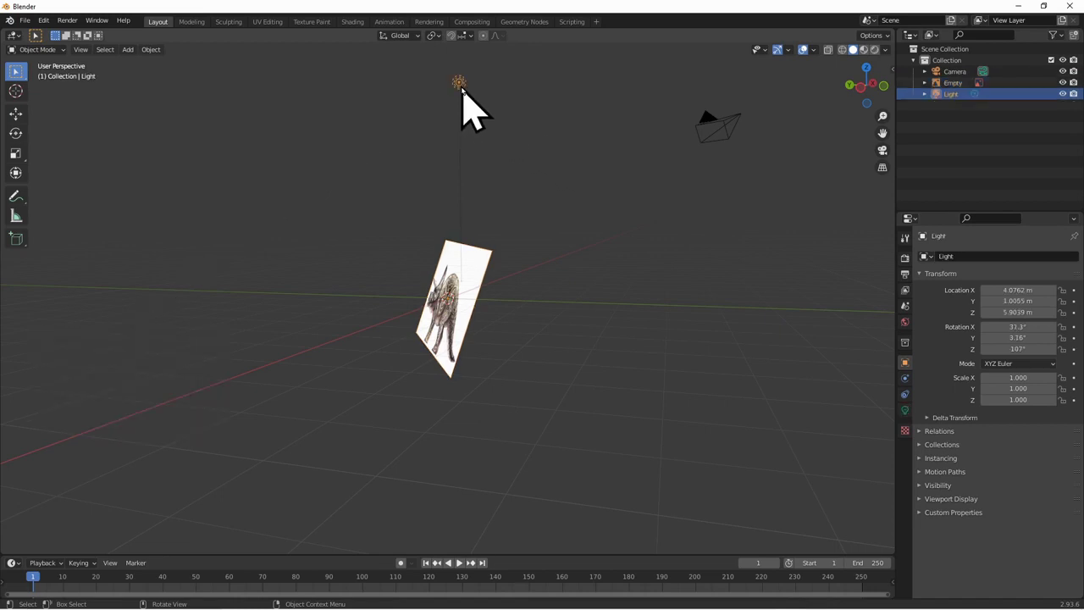
{"action": "right_click", "coordinate": [461, 88]}
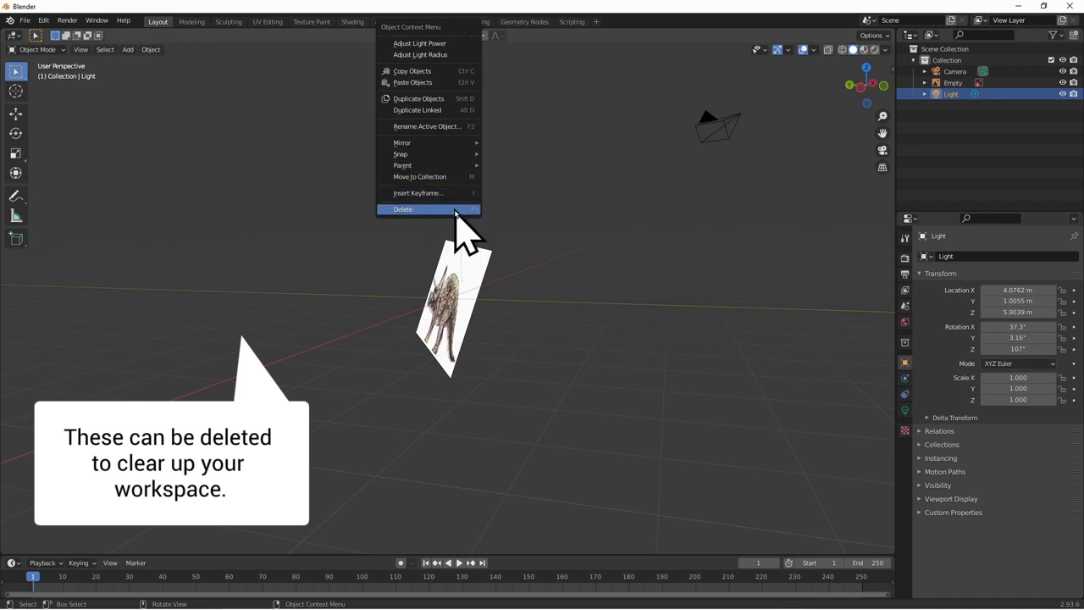
{"action": "left_click", "coordinate": [403, 209]}
{"action": "left_click", "coordinate": [710, 135]}
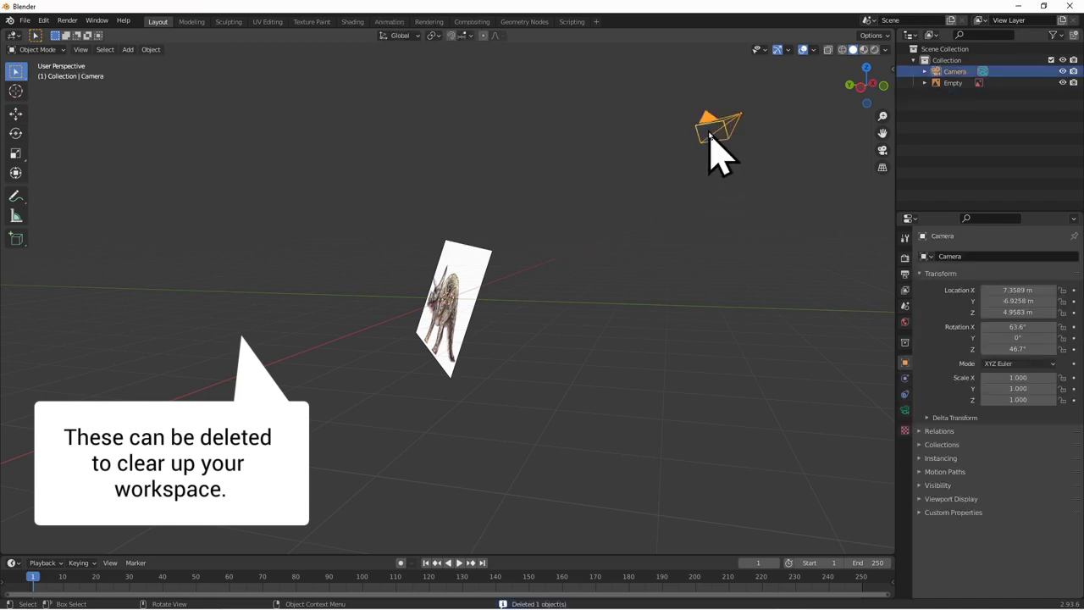
{"action": "right_click", "coordinate": [710, 137]}
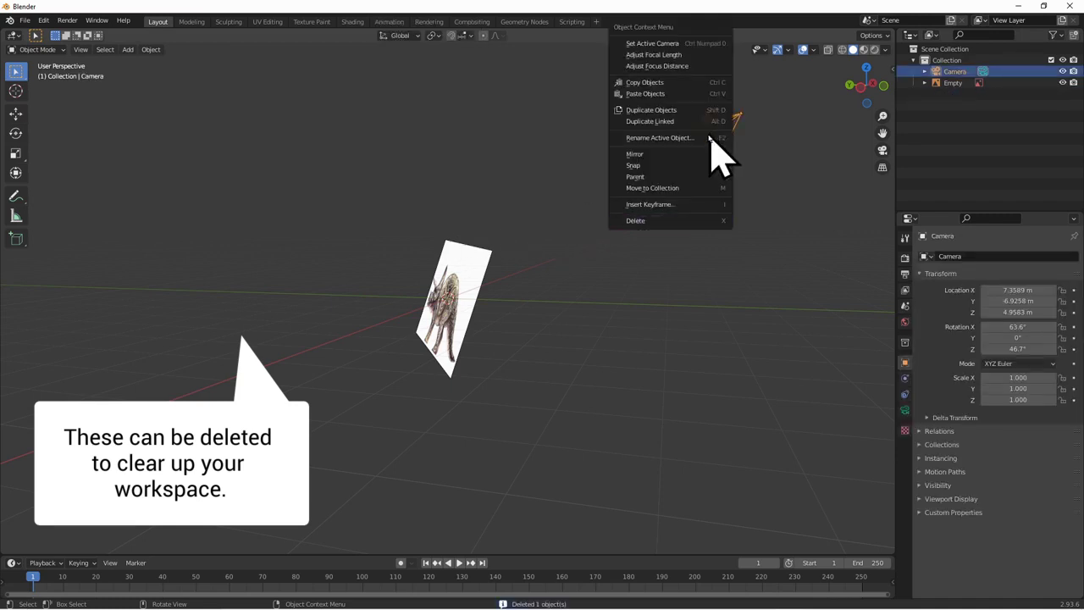
{"action": "left_click", "coordinate": [692, 222]}
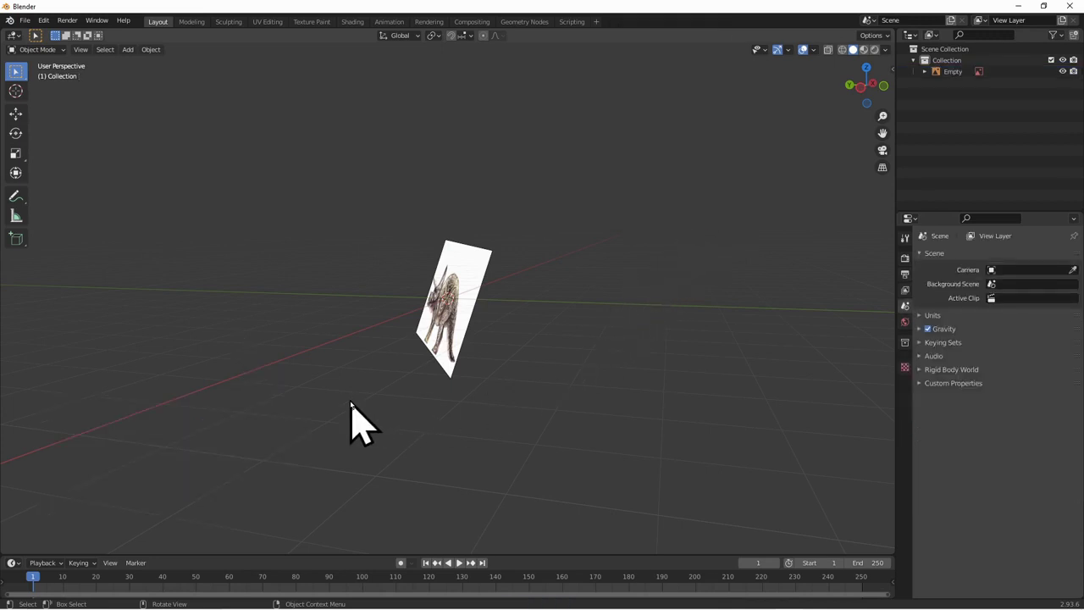
Clear the rotation of the Triceratops background image to 0° on the X, Y and Z axes.
{"action": "middle_click_drag", "start_coordinate": [525, 409], "coordinate": [591, 421]}
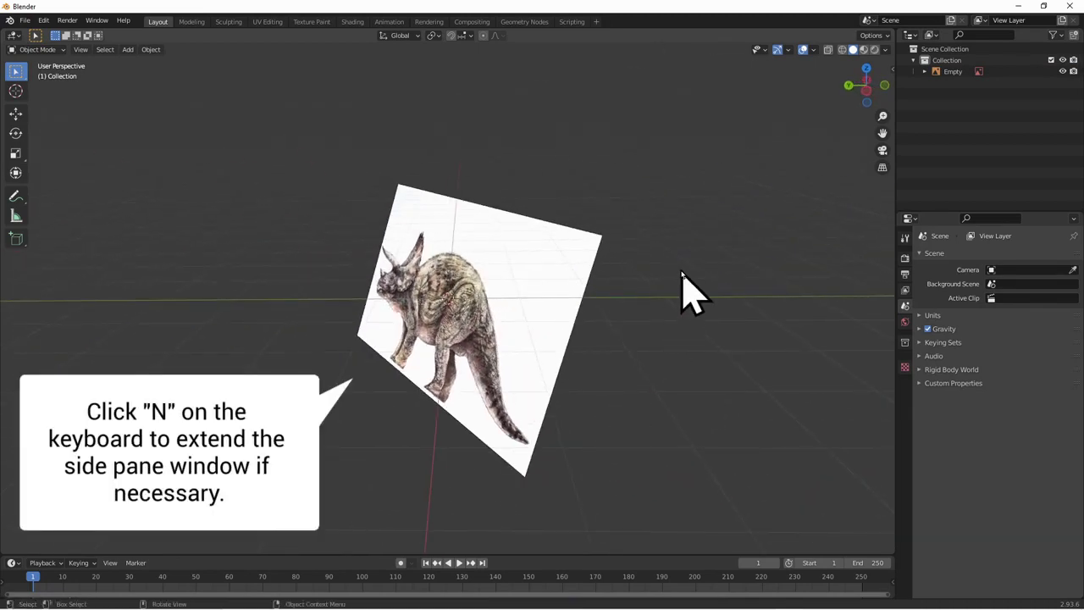
{"action": "key", "text": "n"}
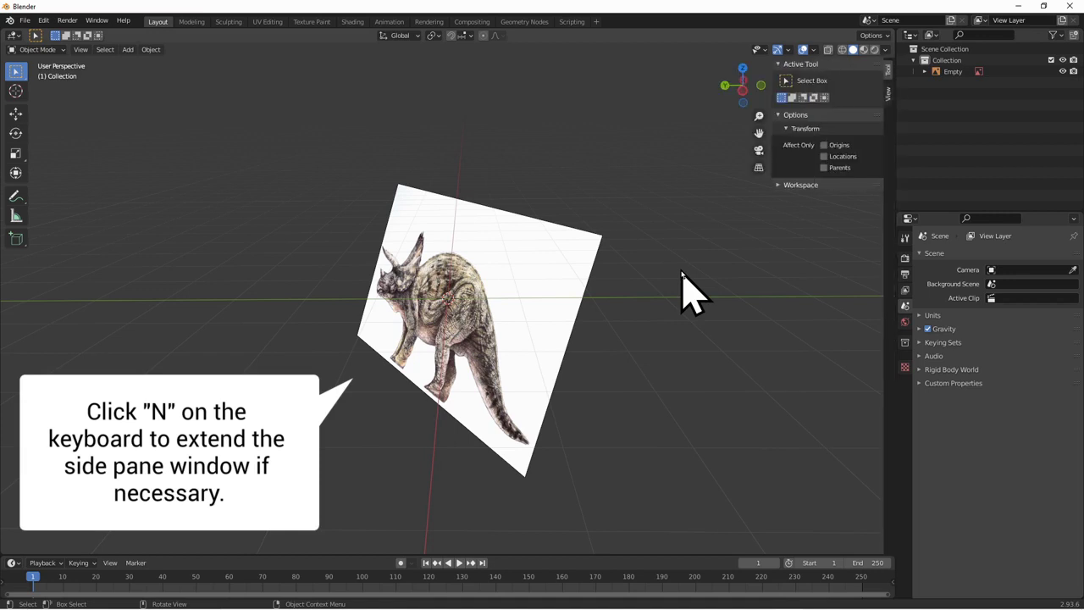
{"action": "left_click", "coordinate": [532, 250]}
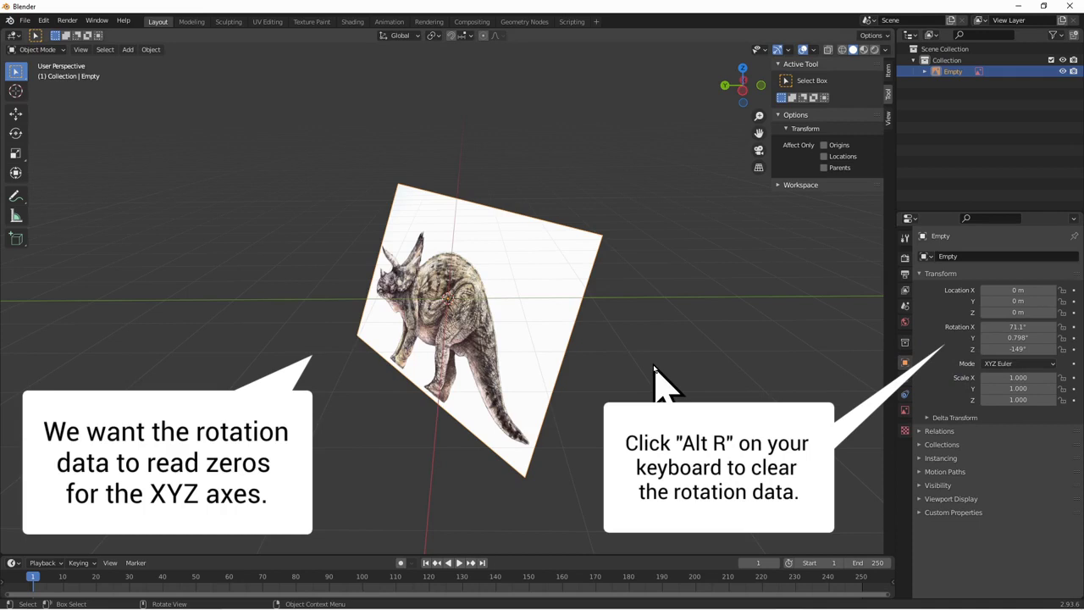
{"action": "key", "text": "alt+r"}
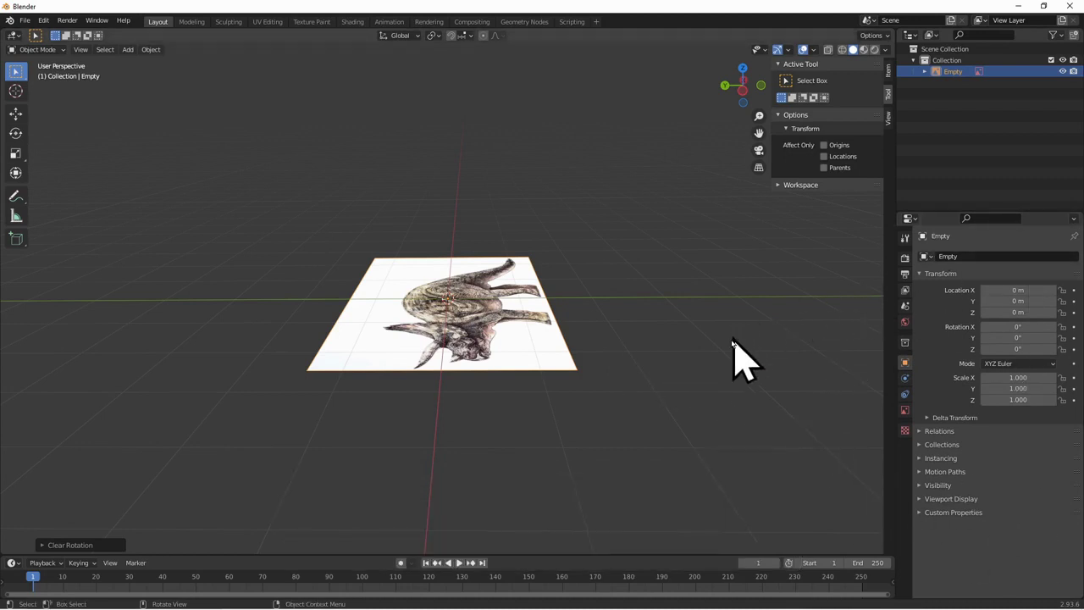
{"action": "key", "text": "n"}
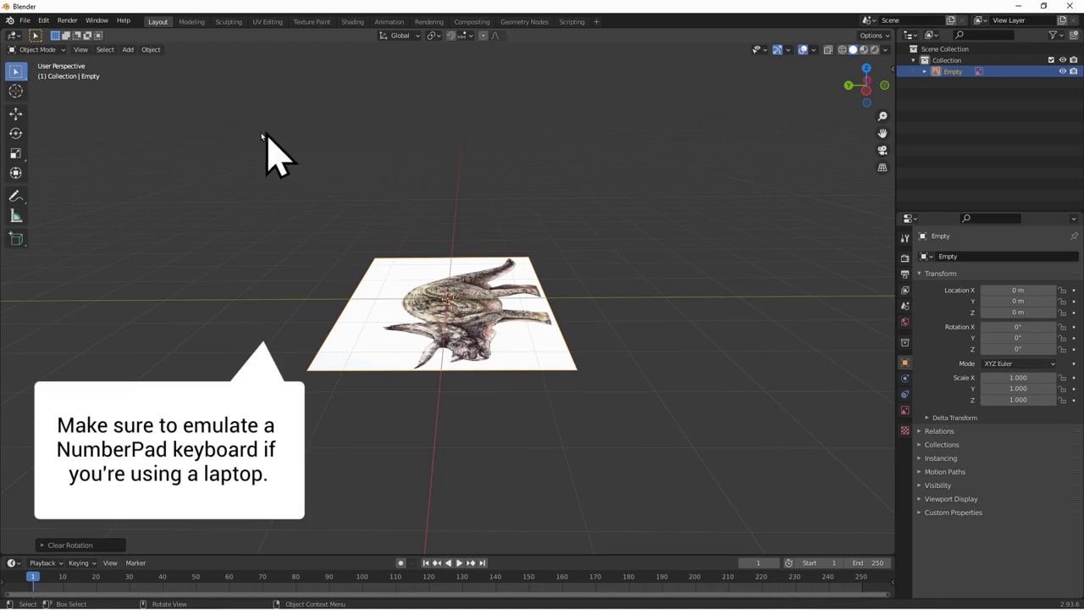
Check in the keyboard input preferences that Emulate Numpad is enabled.
{"action": "left_click", "coordinate": [44, 20]}
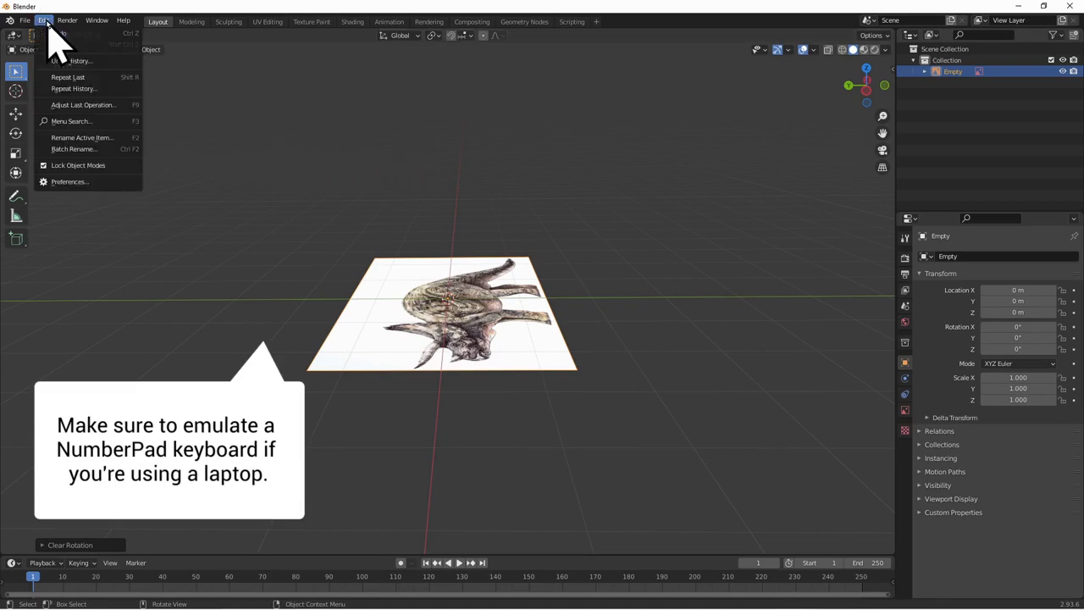
{"action": "left_click", "coordinate": [69, 182]}
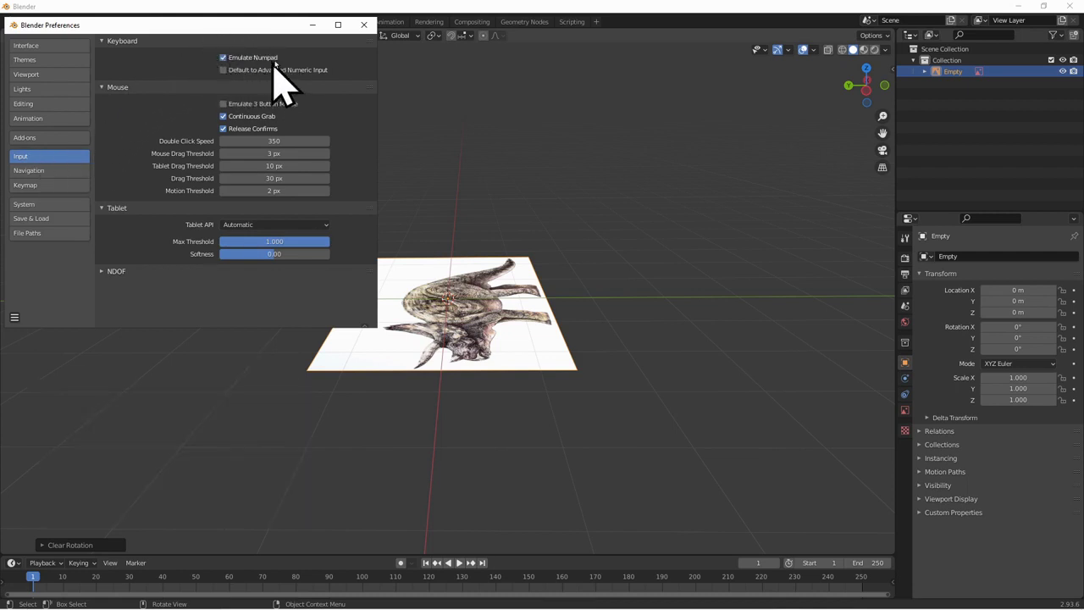
{"action": "left_click", "coordinate": [364, 25]}
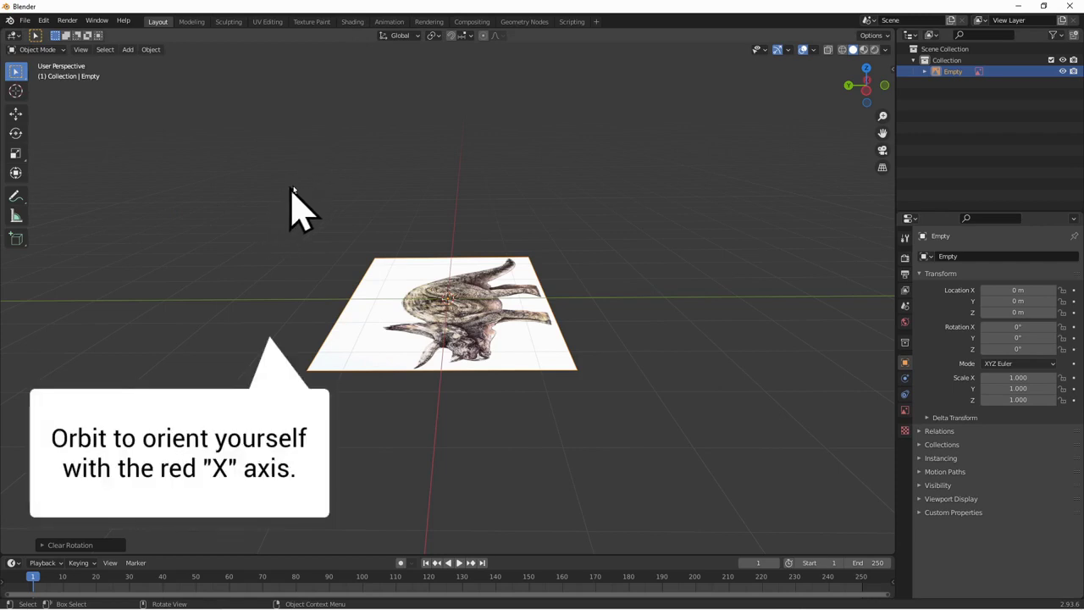
Rotate the Triceratops background image 90° around the global X axis so it stands upright.
{"action": "middle_click_drag", "start_coordinate": [709, 331], "coordinate": [537, 343]}
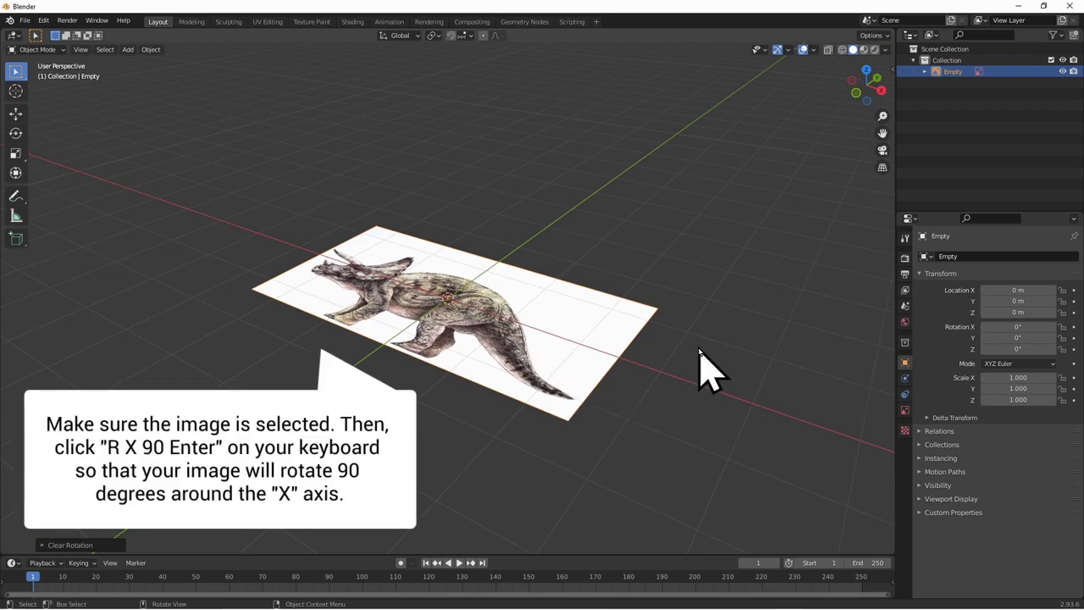
{"action": "key", "text": "r"}
{"action": "key", "text": "x"}
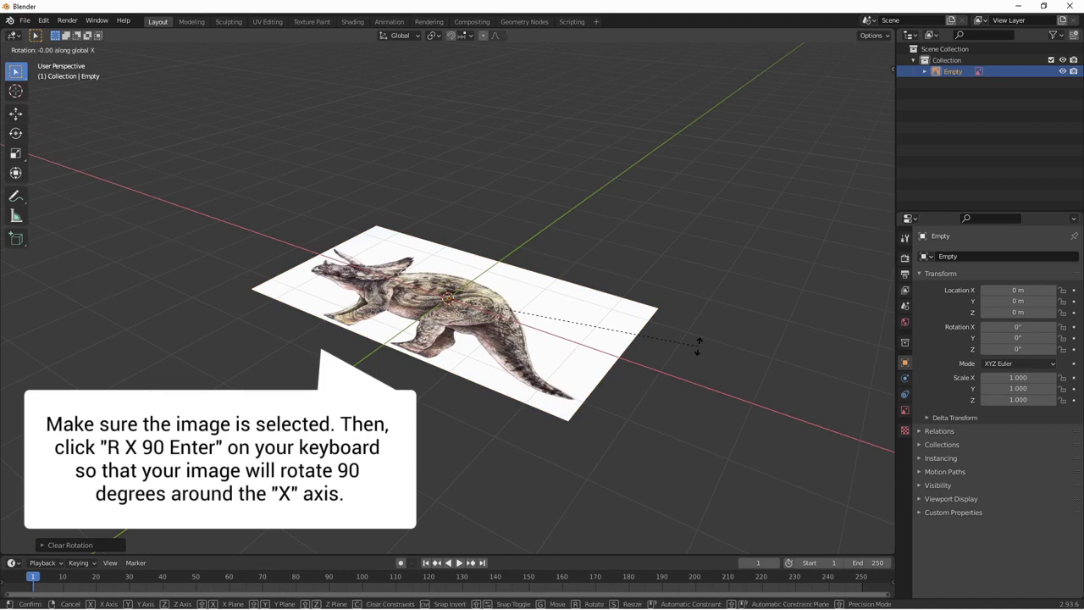
{"action": "type", "text": "90"}
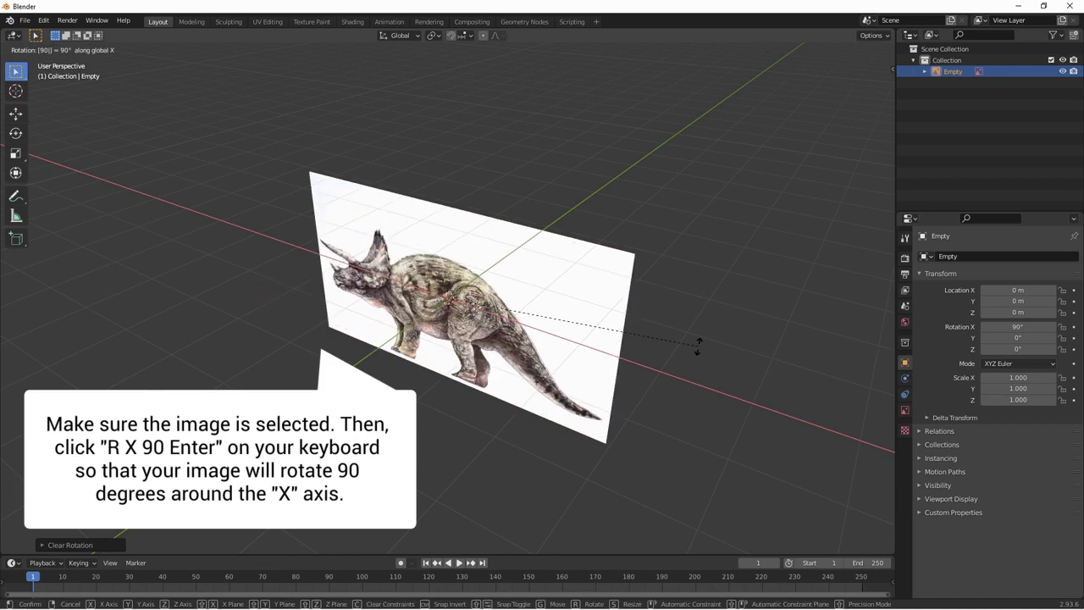
{"action": "key", "text": "Return"}
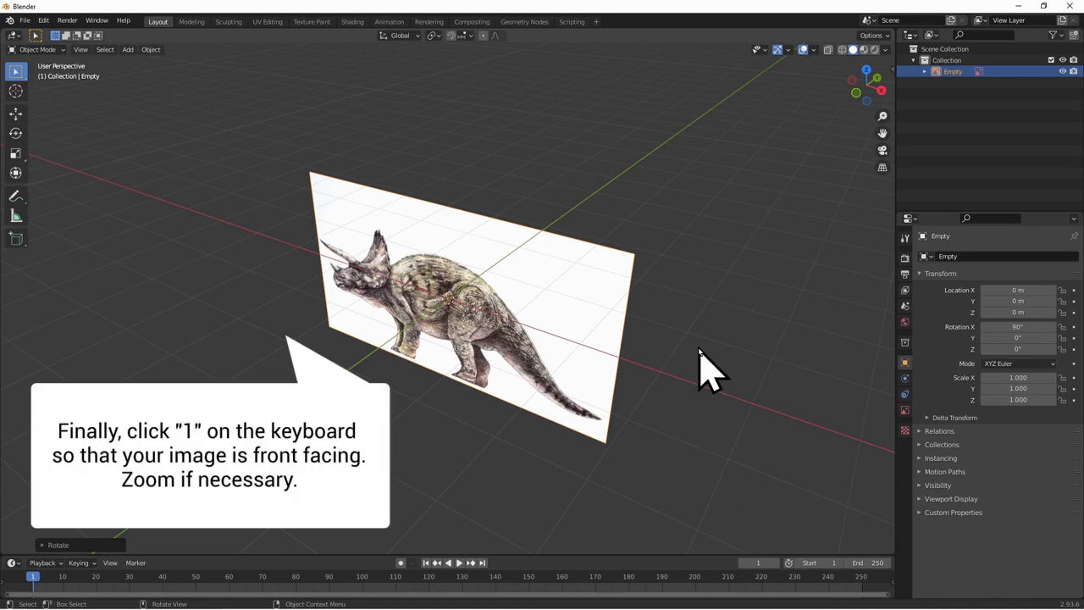
Switch to the front orthographic view and enlarge it until the Triceratops image fills most of the viewport.
{"action": "key", "text": "1"}
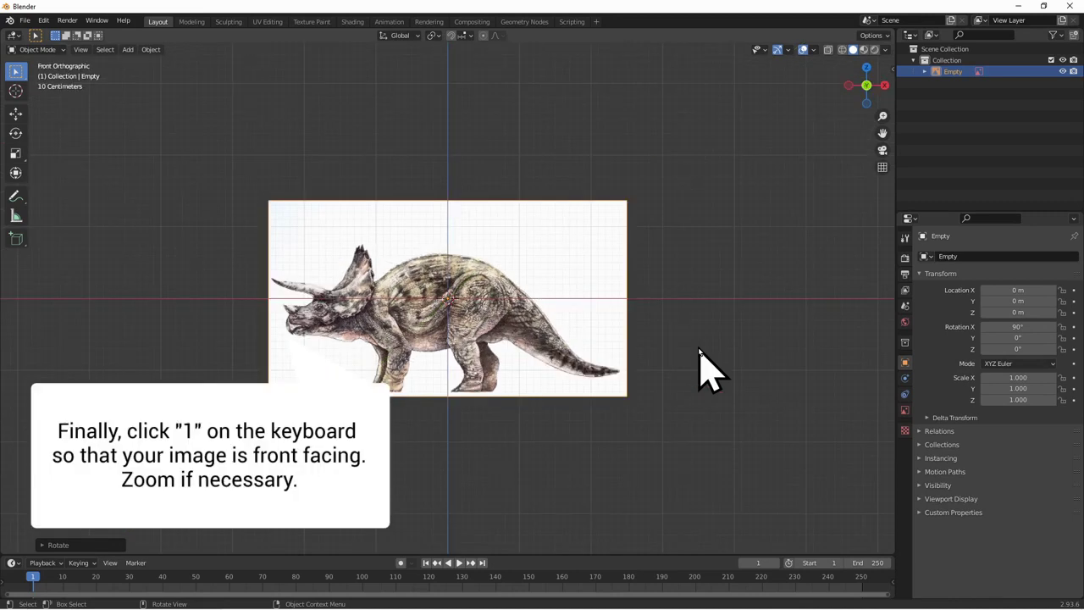
{"action": "scroll", "coordinate": [699, 351], "scroll_direction": "up", "scroll_amount": 4}
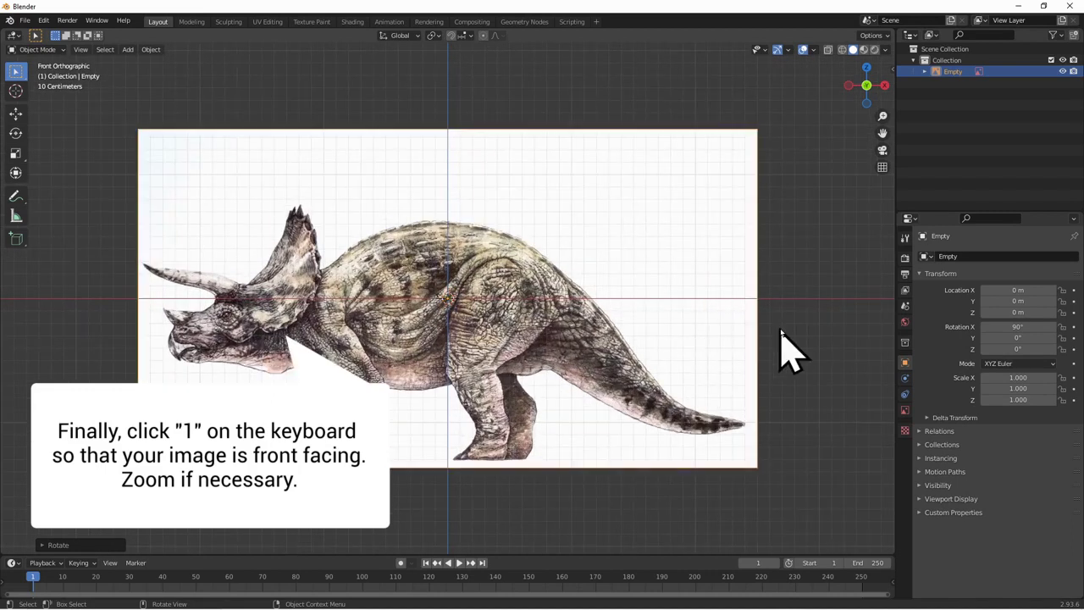
{"action": "scroll", "coordinate": [797, 339], "scroll_direction": "up", "scroll_amount": 1}
{"action": "scroll", "coordinate": [830, 335], "scroll_direction": "down", "scroll_amount": 1}
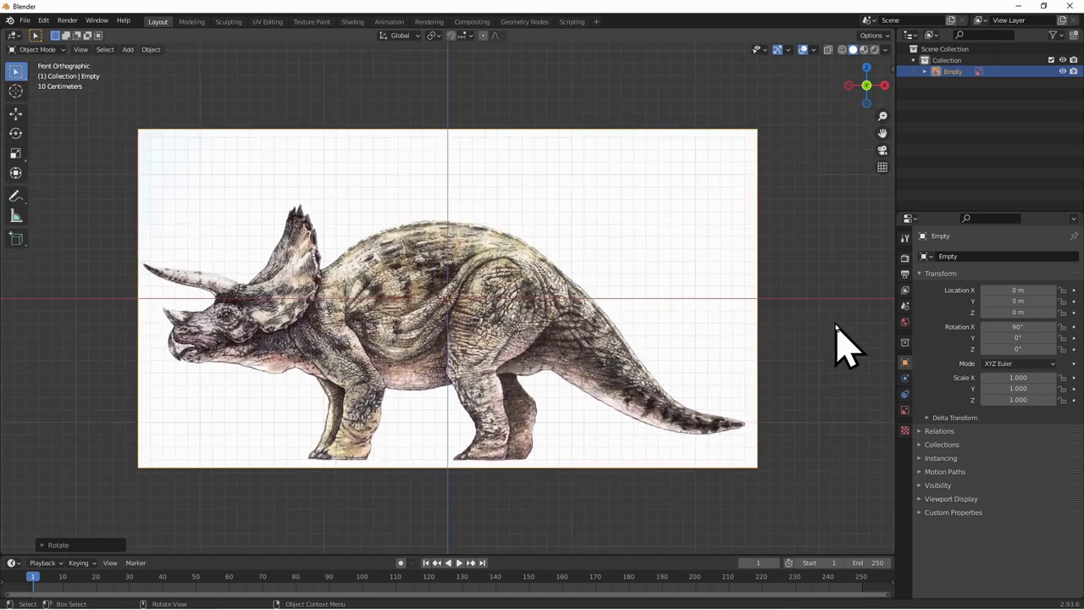